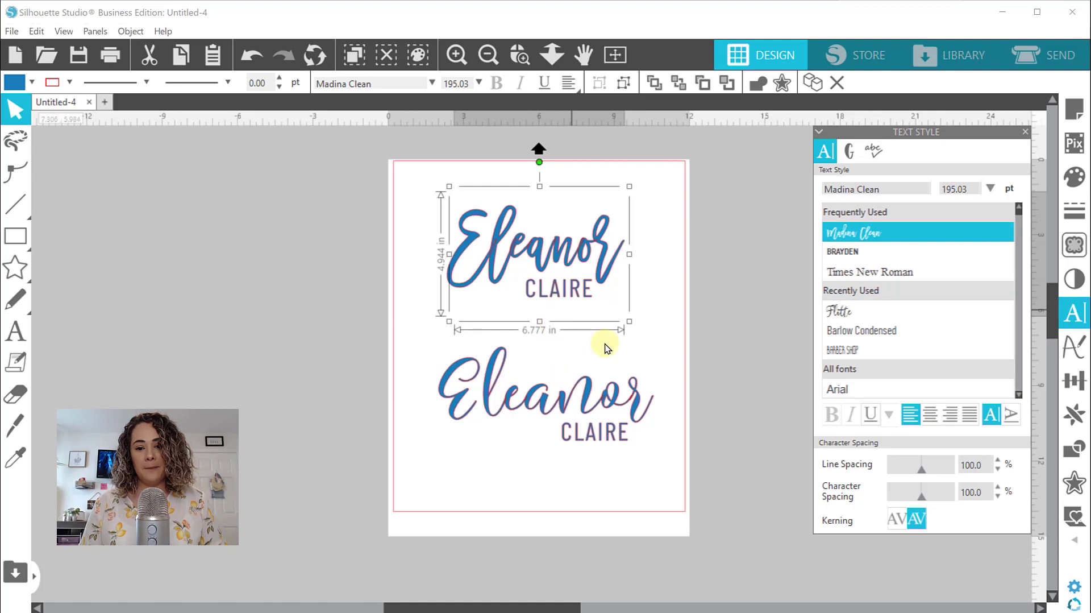
Check the text style settings of the upper design's uppercase name and the lower design's script name
left_click(632, 341)
left_click(575, 298)
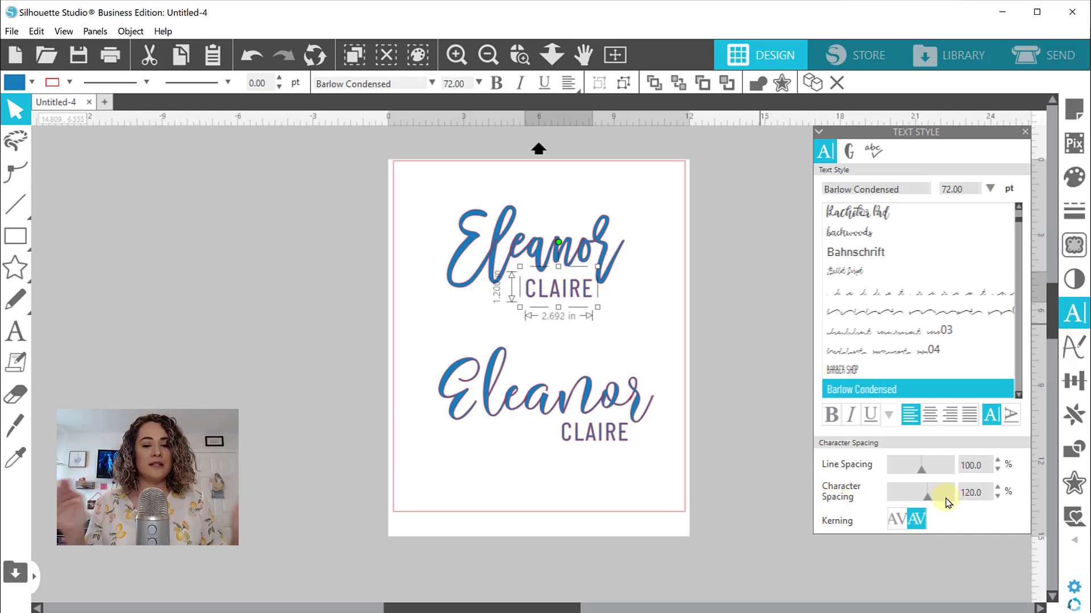
left_click(573, 403)
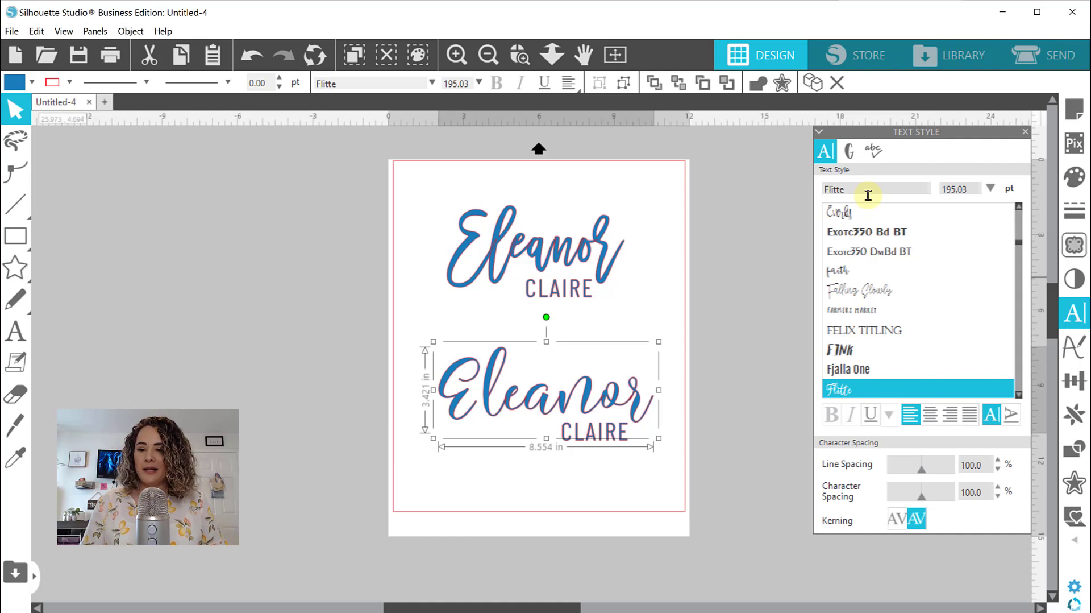
left_click(602, 474)
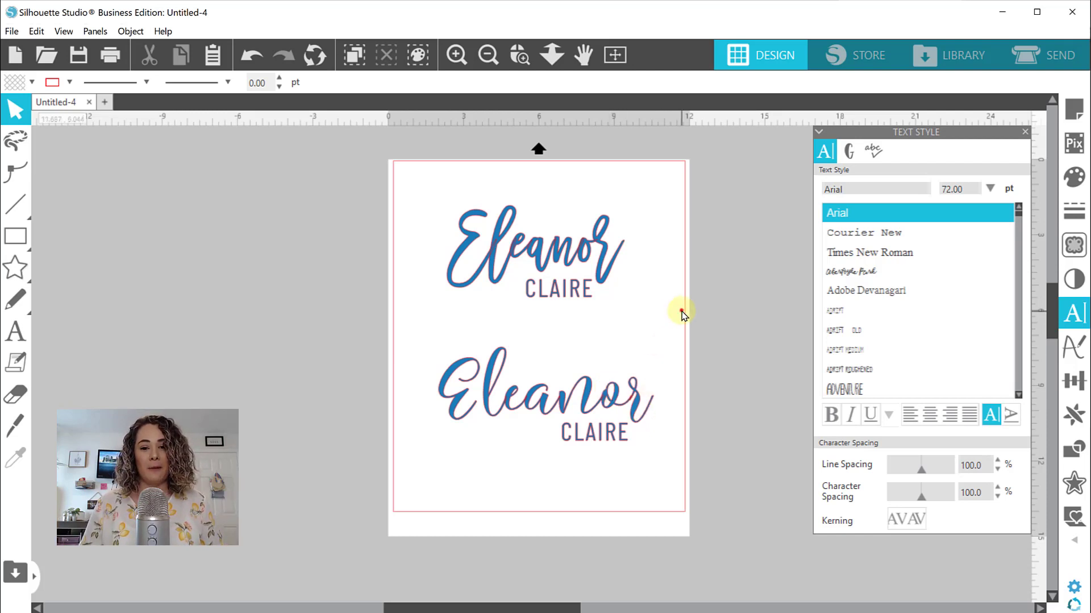
Move the upper name design off the page's left side and the lower one up to the middle of the page
left_click_drag(662, 313, 155, 297)
left_click(701, 154)
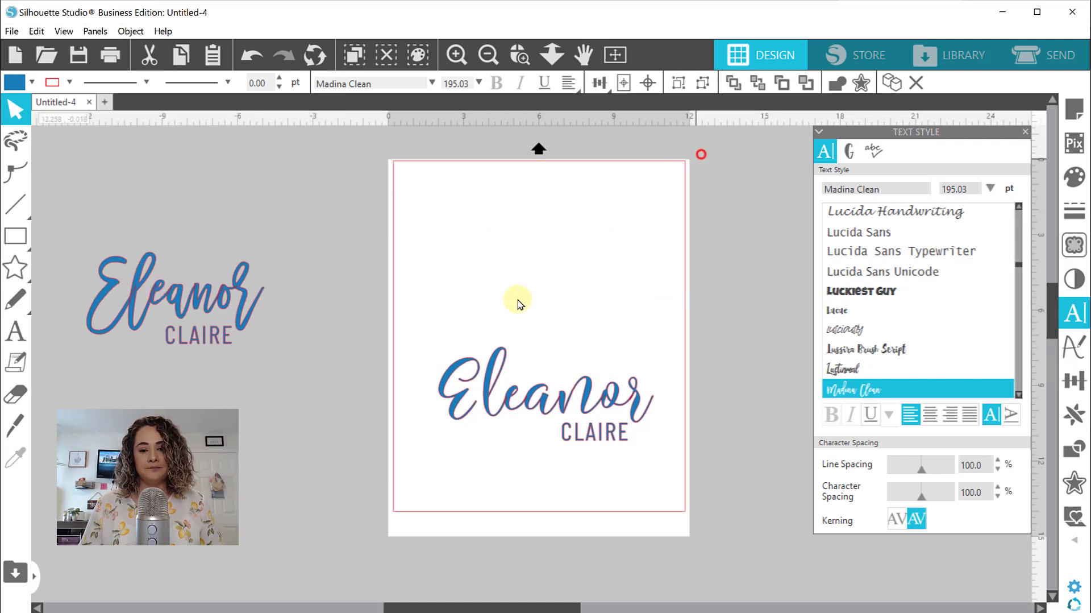
left_click_drag(436, 290, 588, 356)
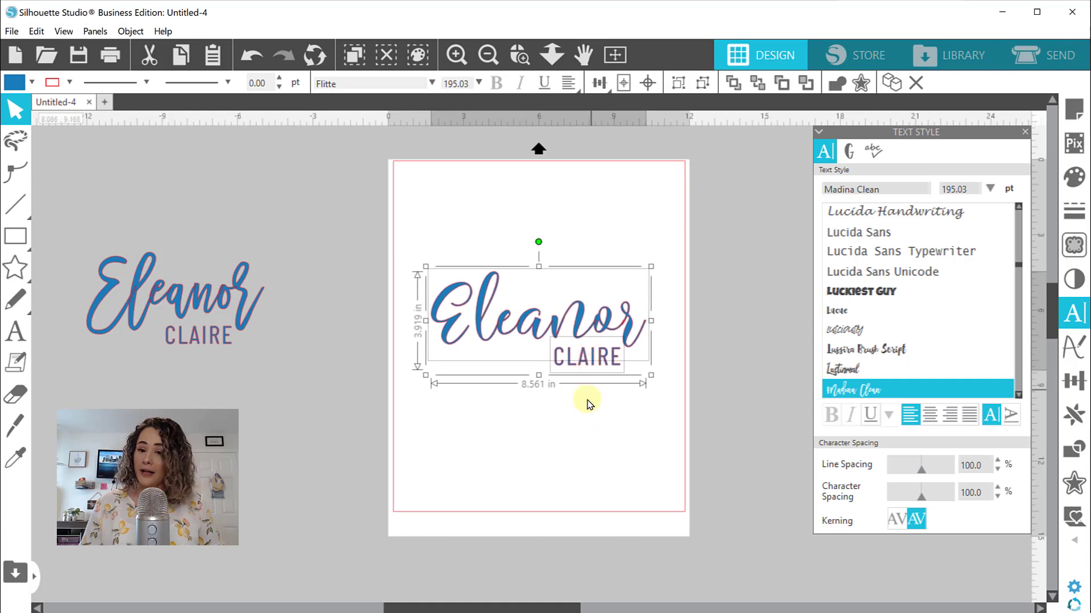
left_click(530, 420)
Weld the letters of the script name on the page and make the result a compound path
left_click(530, 336)
right_click(530, 336)
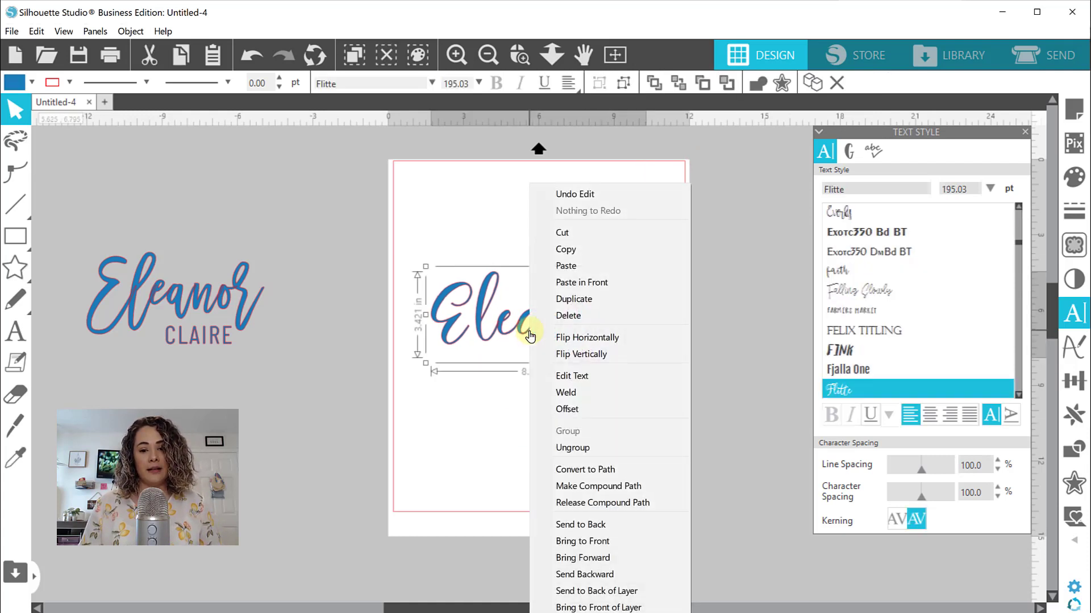
left_click(573, 391)
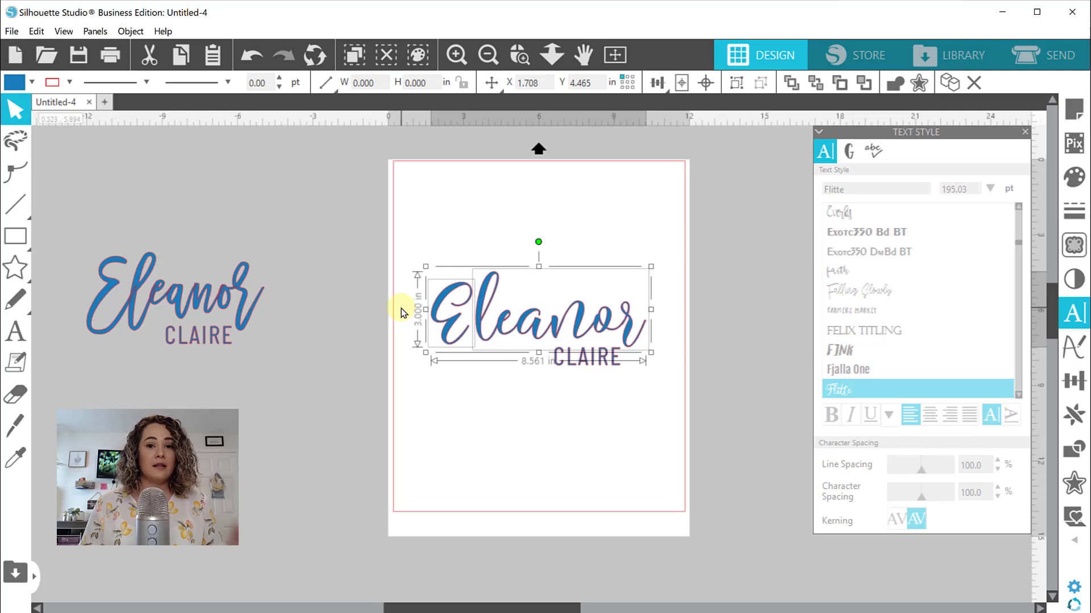
right_click(489, 287)
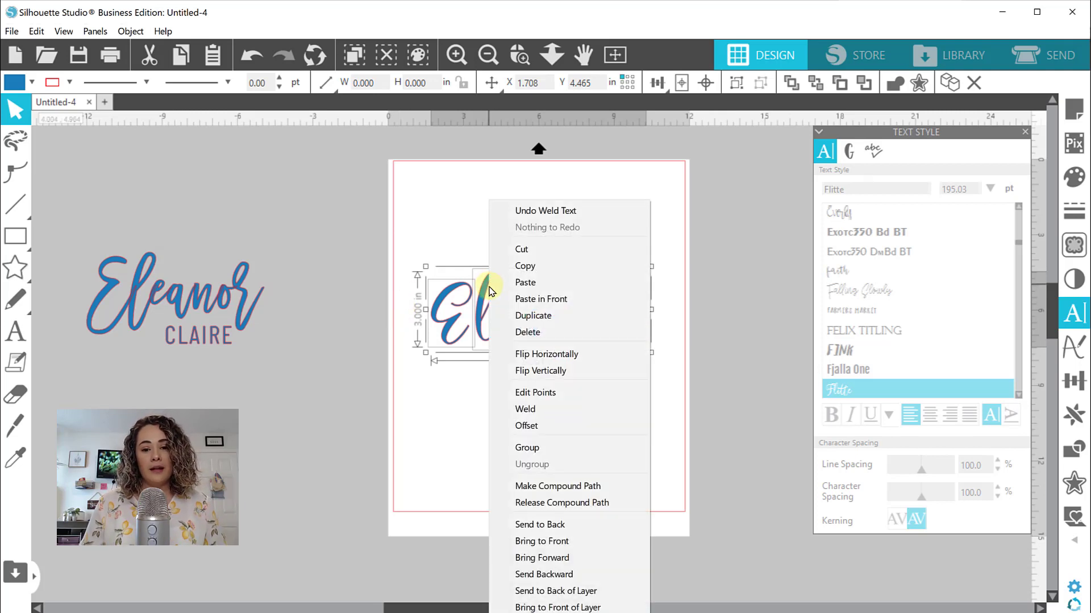
left_click(495, 486)
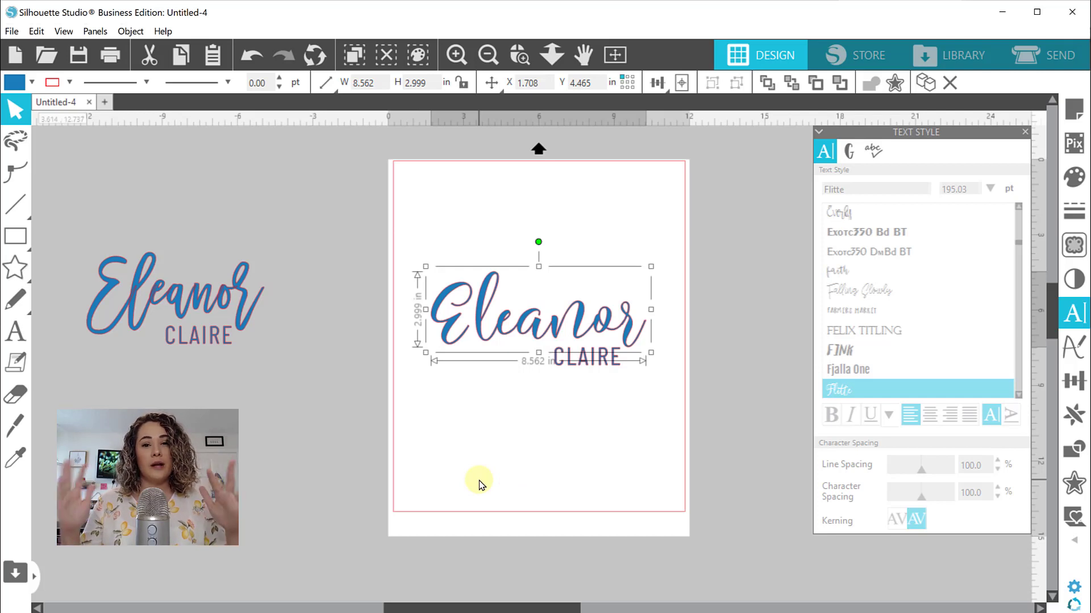
left_click(570, 449)
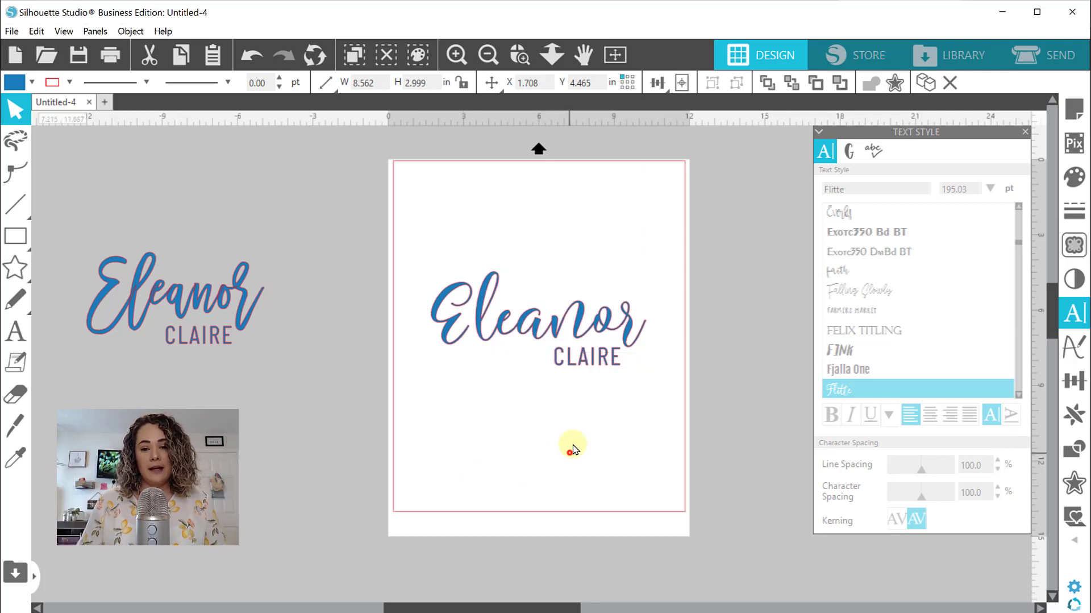
Convert the uppercase Barlow Condensed name under the script name to a path
left_click(602, 364)
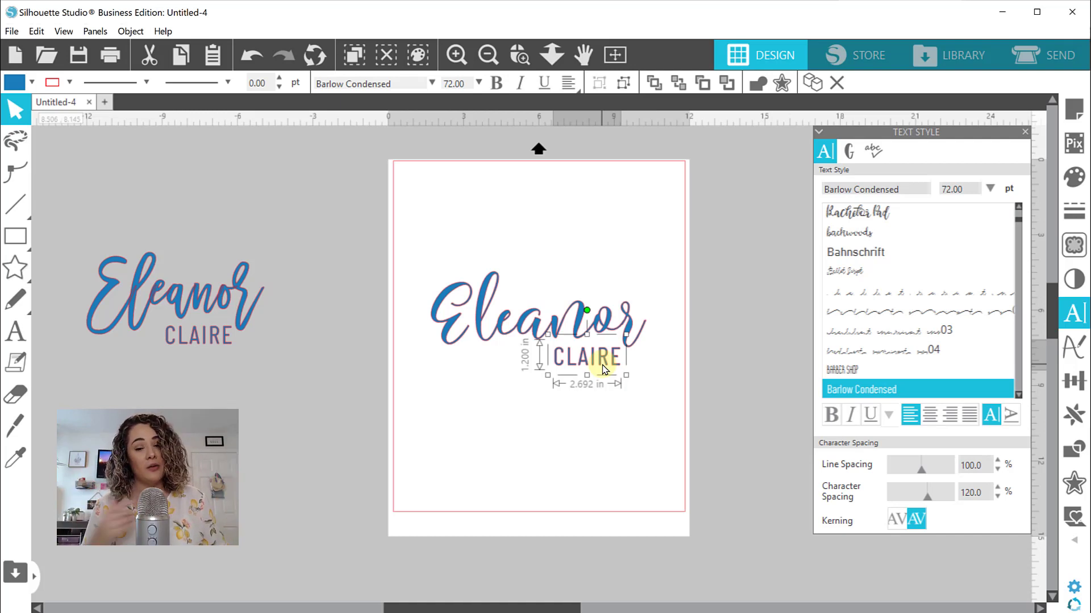
right_click(605, 368)
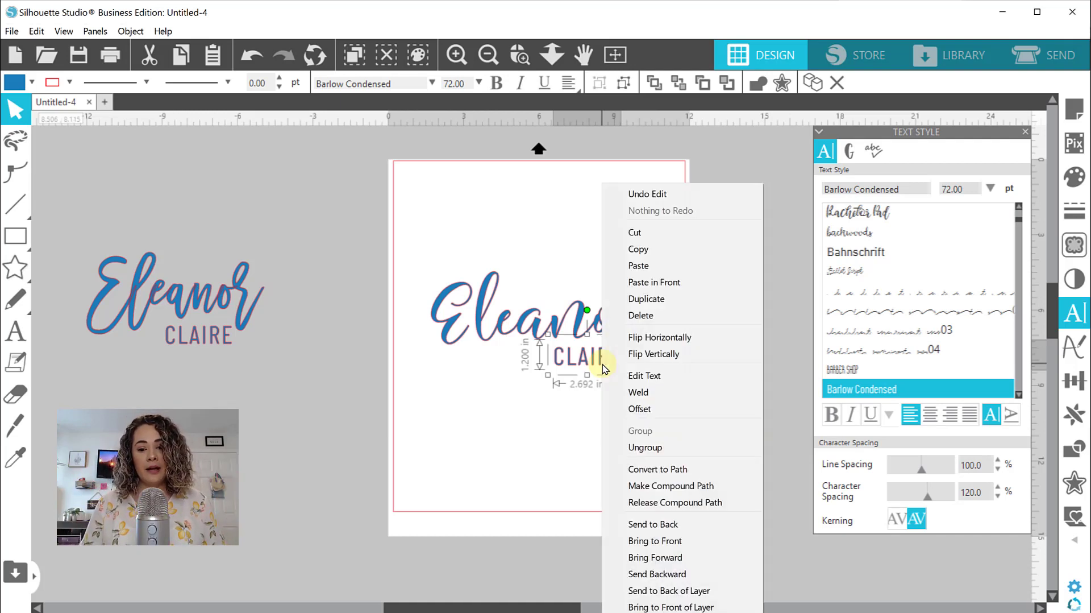
left_click(640, 469)
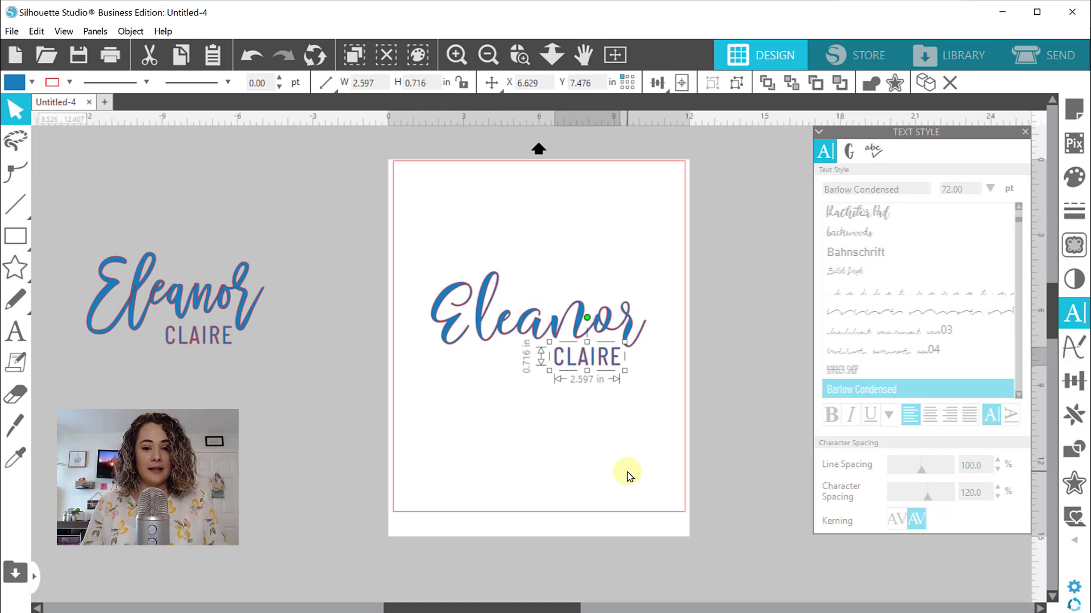
left_click(627, 472)
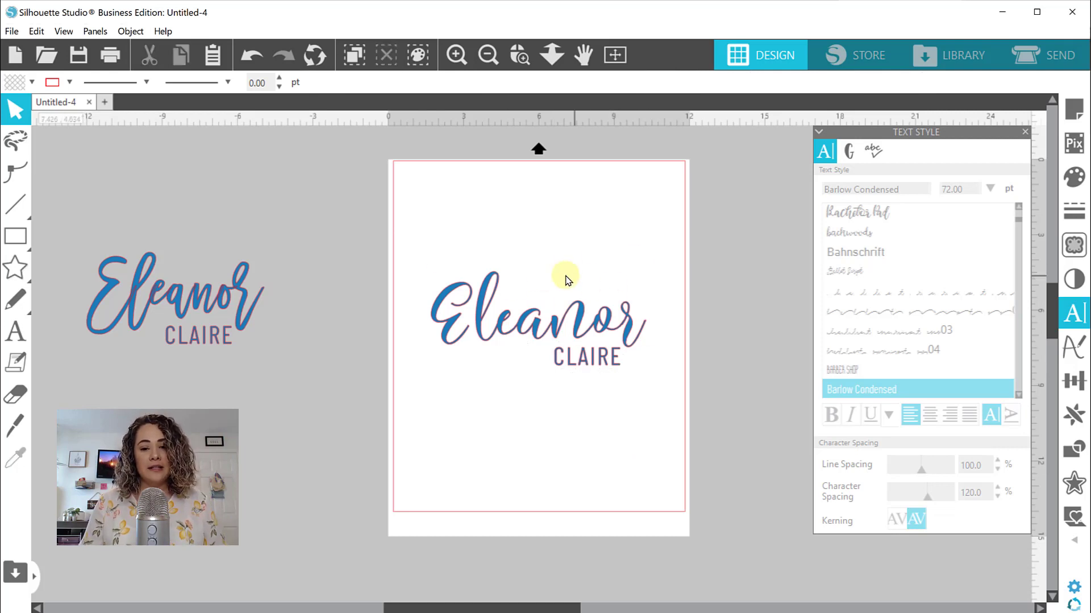
Enlarge the uppercase name to about 3.57 in wide and shift it slightly down beneath the script name
left_click(558, 359)
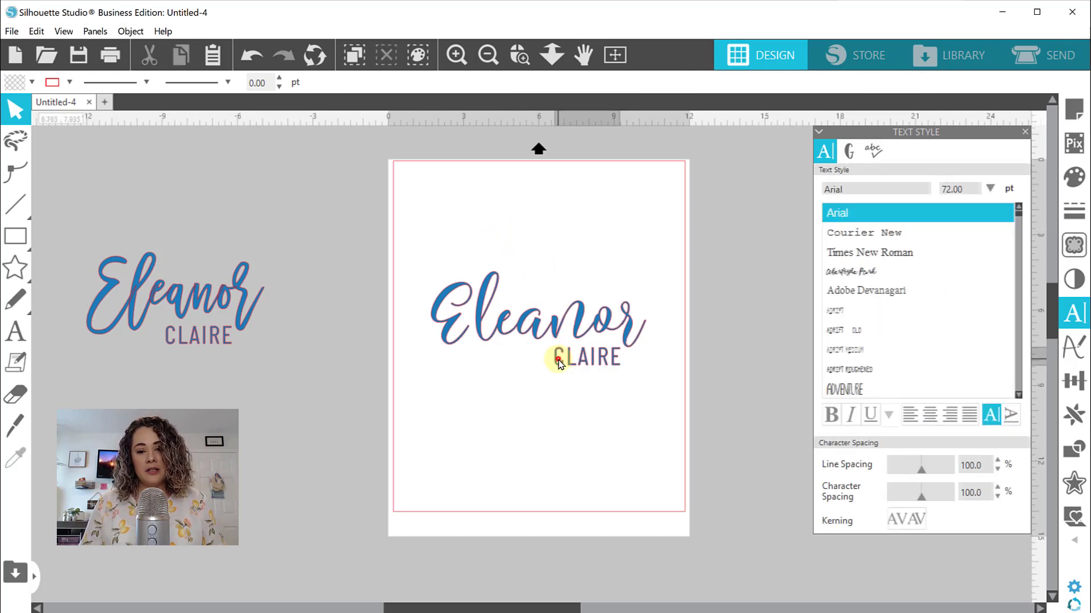
left_click_drag(552, 368, 519, 382)
left_click(541, 417)
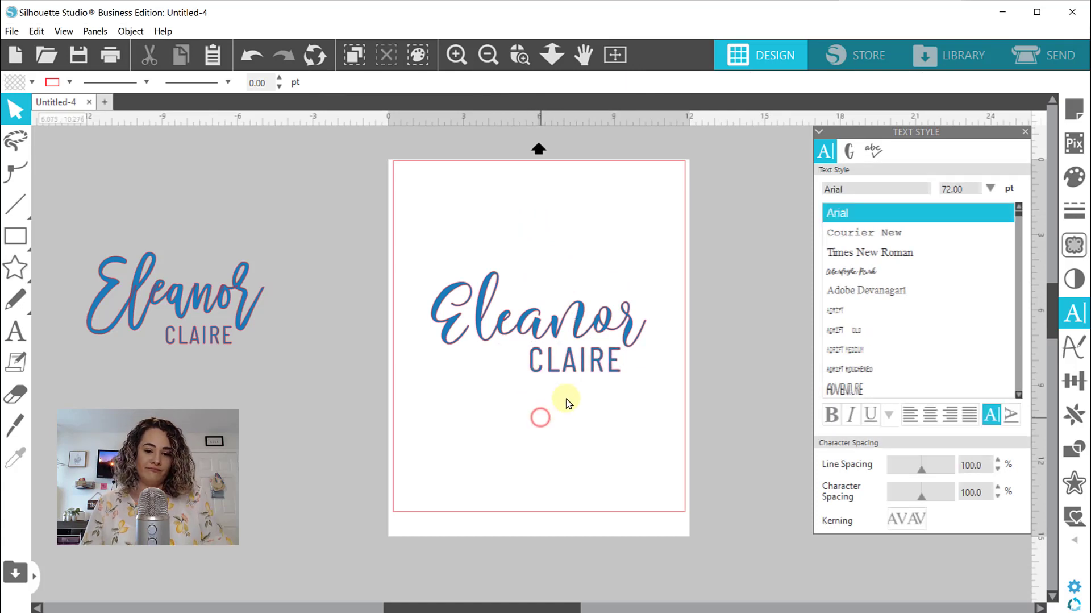
left_click(572, 371)
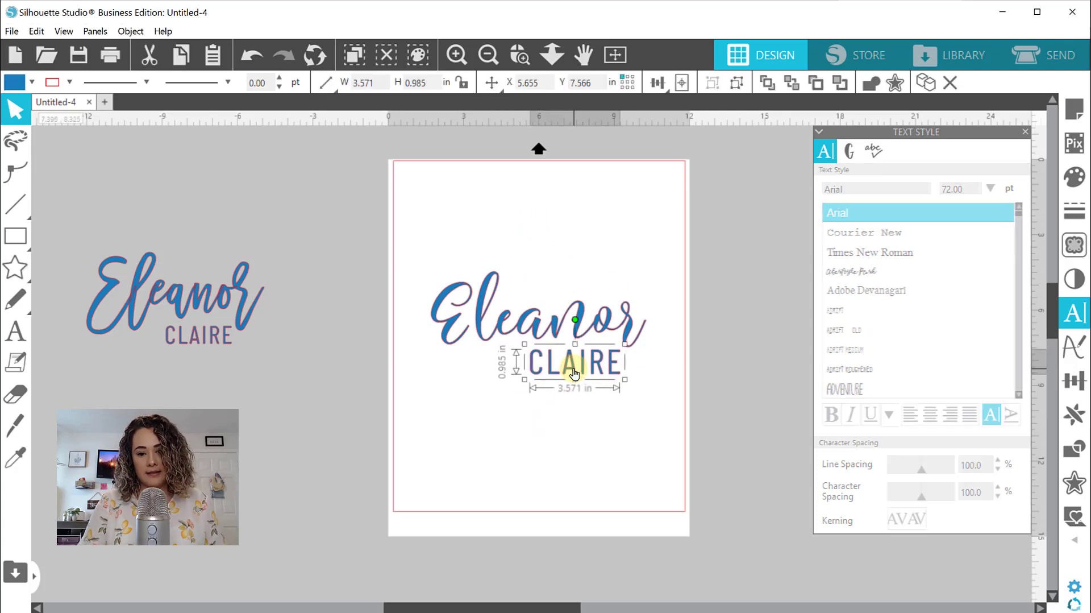
left_click(596, 410)
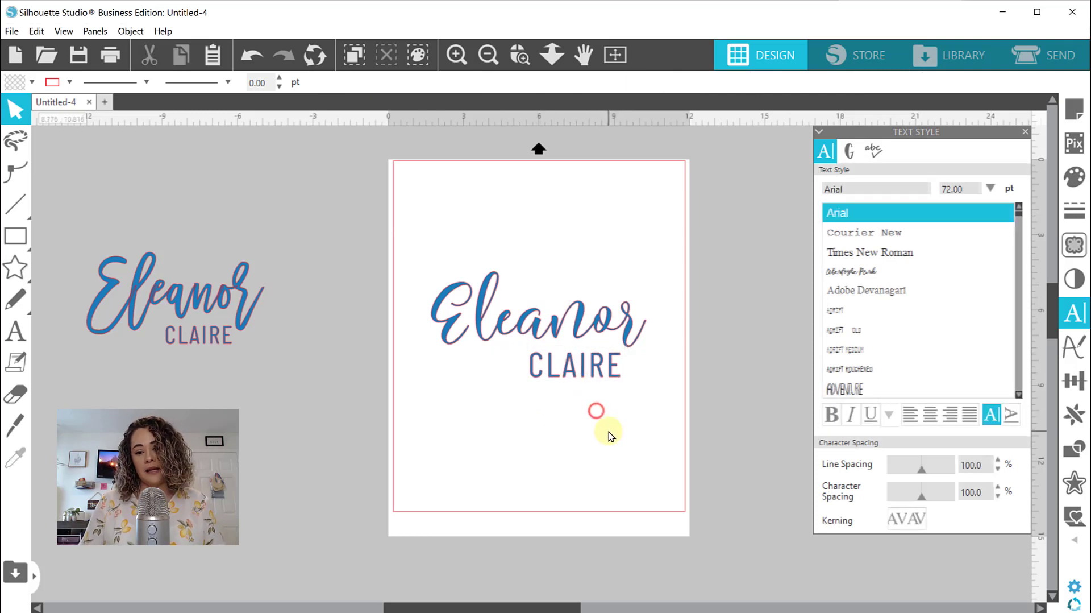
Group the script name and the uppercase name on the page into one object
left_click_drag(660, 419, 422, 251)
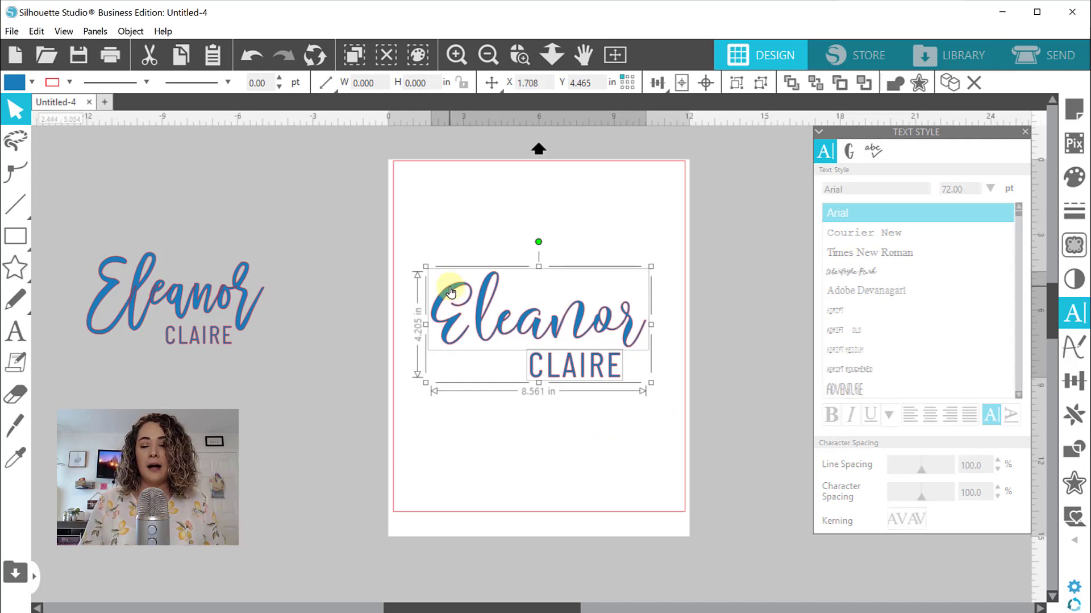
right_click(450, 292)
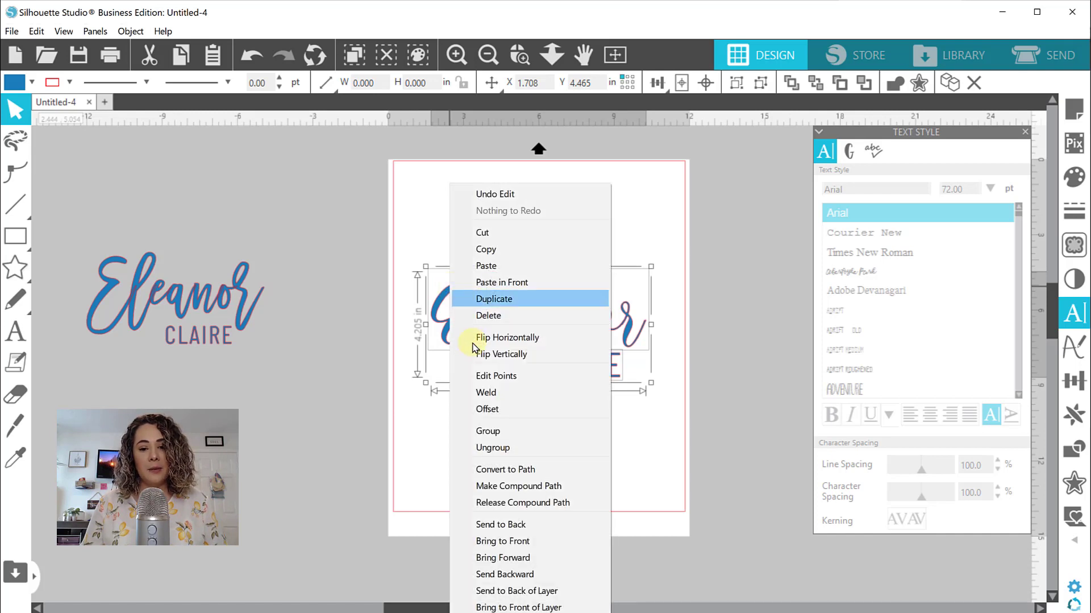
left_click(482, 429)
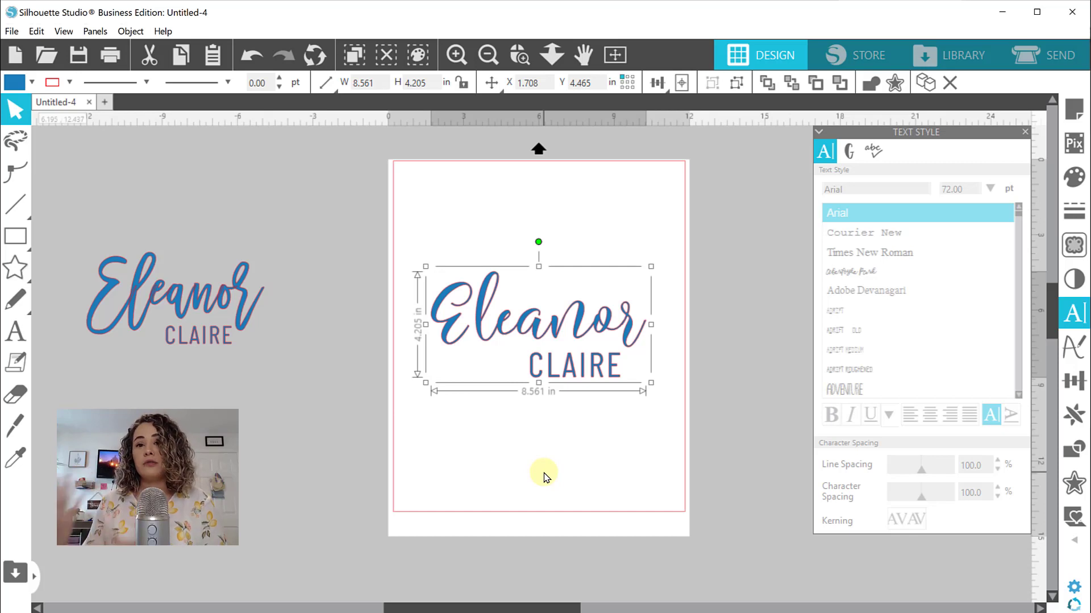
left_click(544, 476)
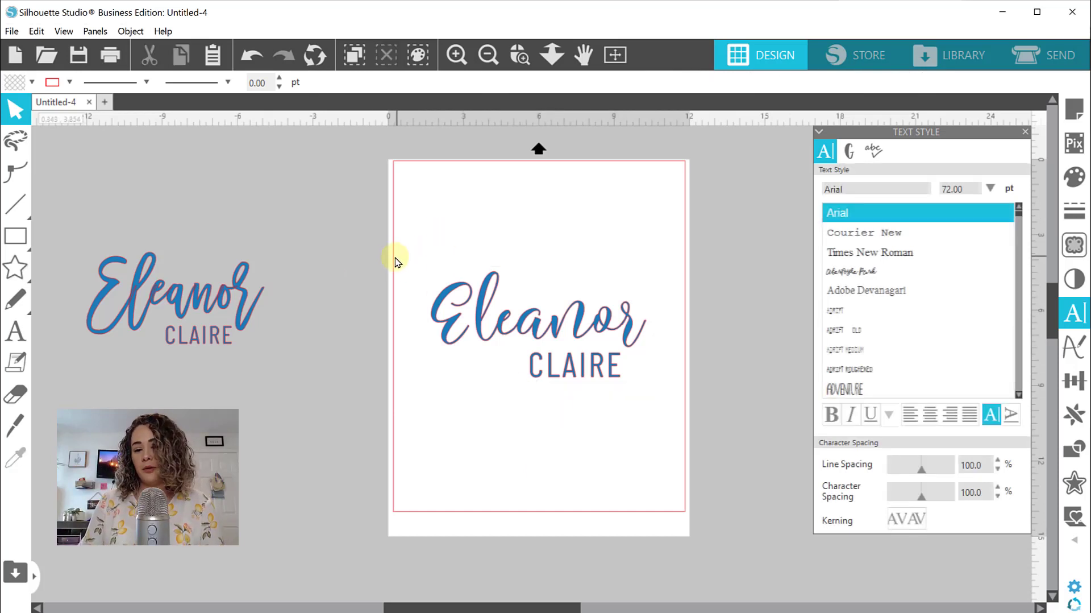
Draw a circle about 9.23 in across around the grouped name design with the Ellipse tool
left_click(22, 237)
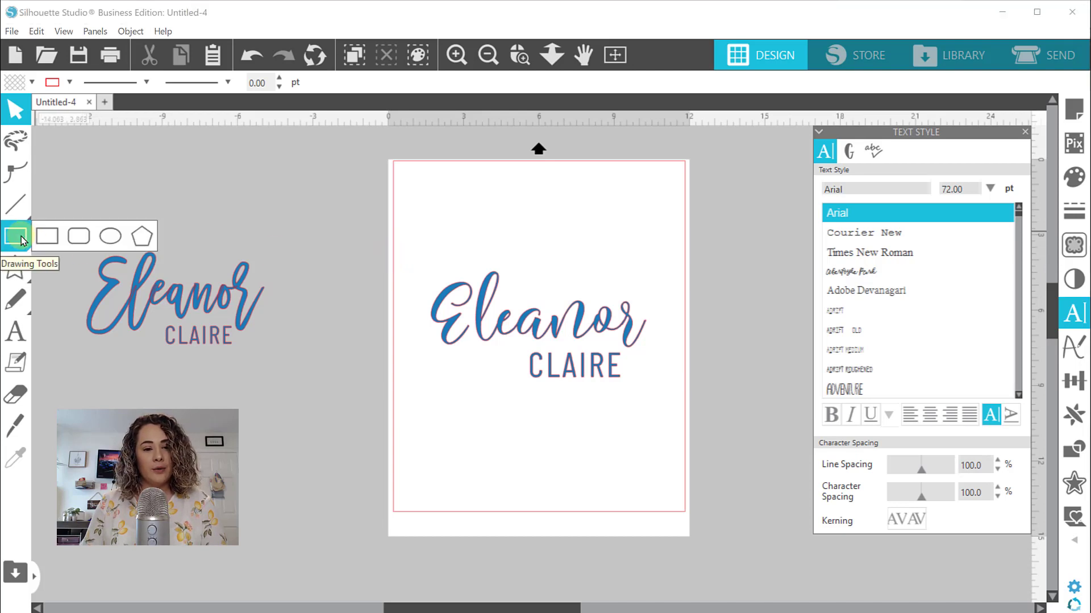
left_click(107, 237)
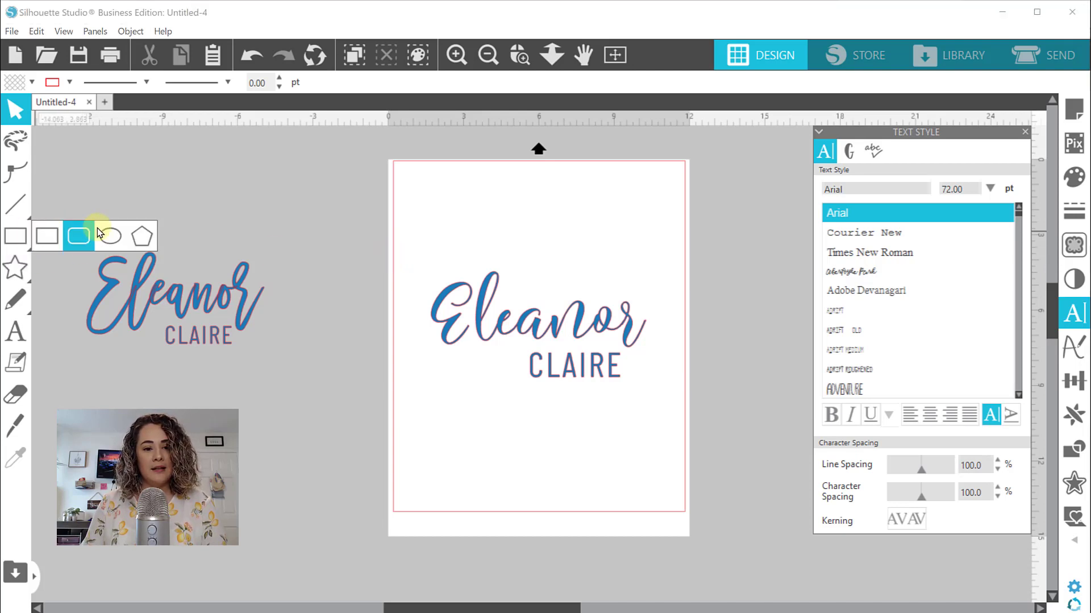
left_click(105, 234)
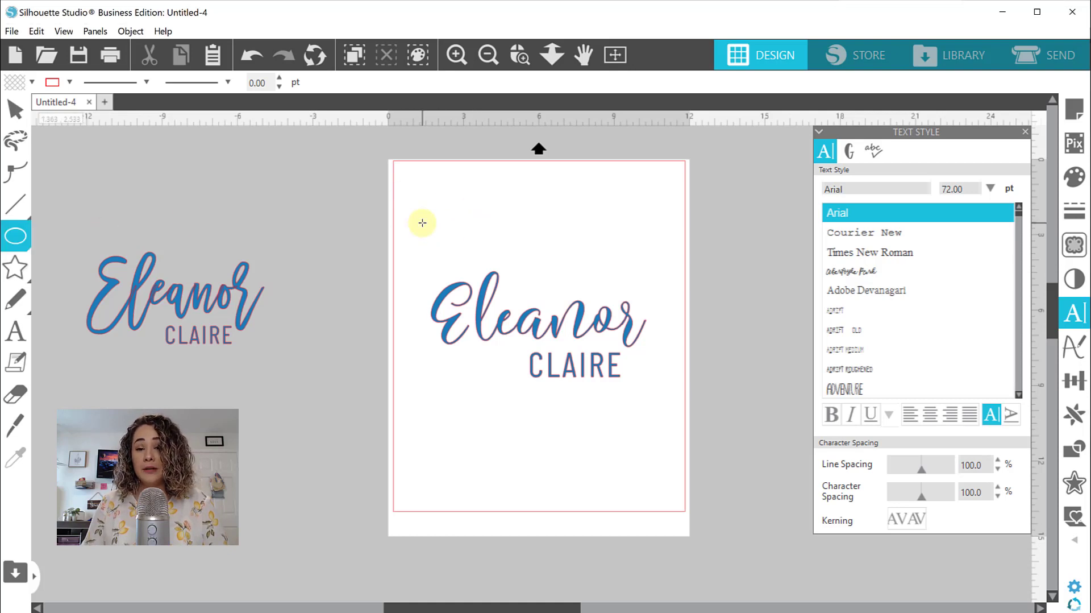
mouse_move(422, 223)
left_mouse_down()
mouse_move(529, 285)
mouse_move(690, 421)
left_mouse_up()
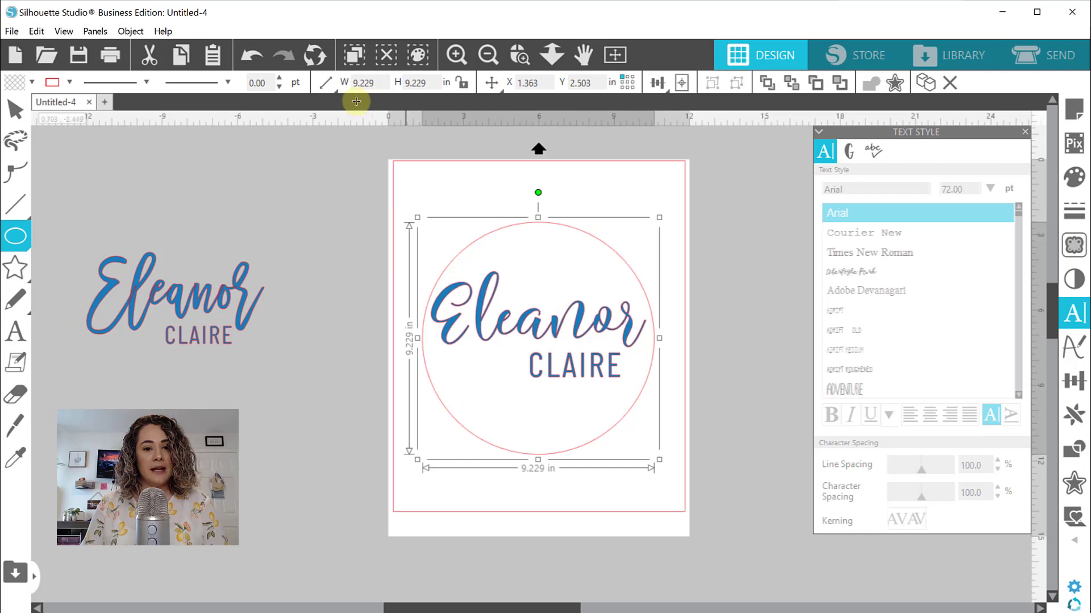
left_click(15, 109)
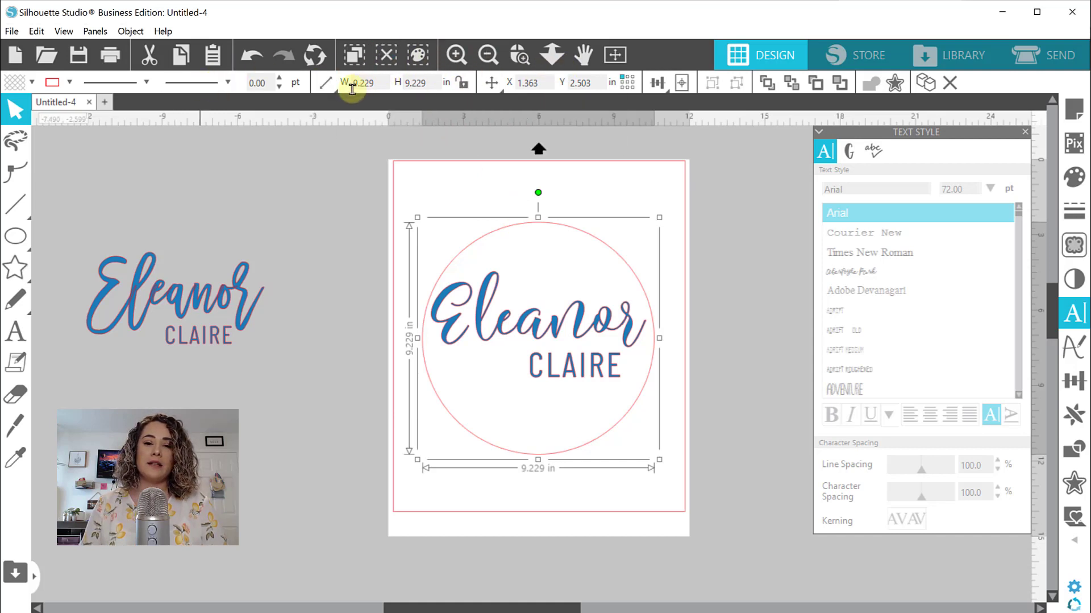
Lock the circle's aspect ratio and set its width to 10 in
left_click(460, 82)
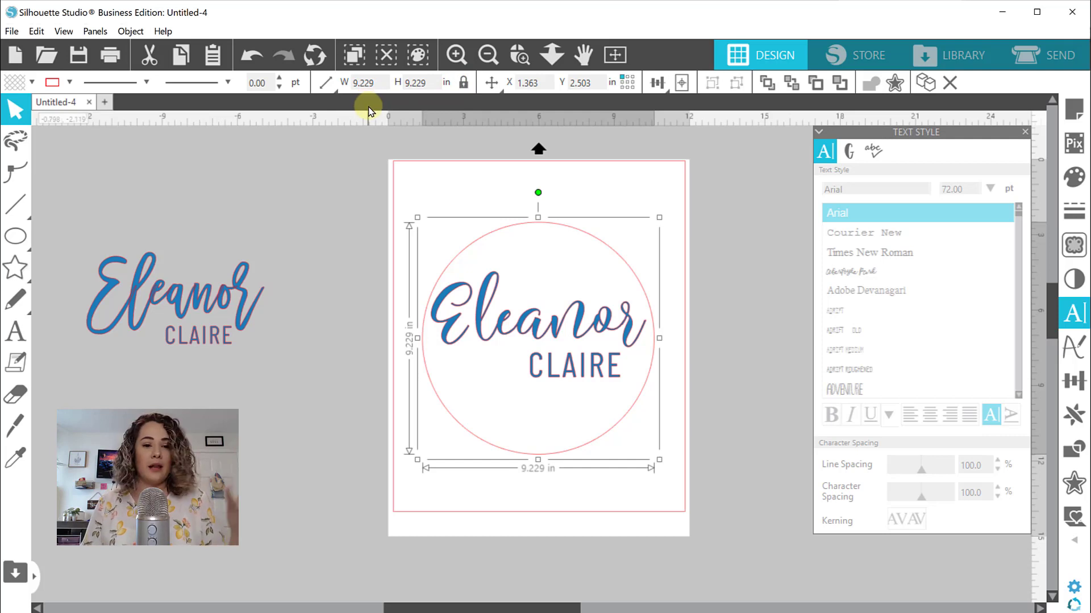
left_click(384, 85)
type("10")
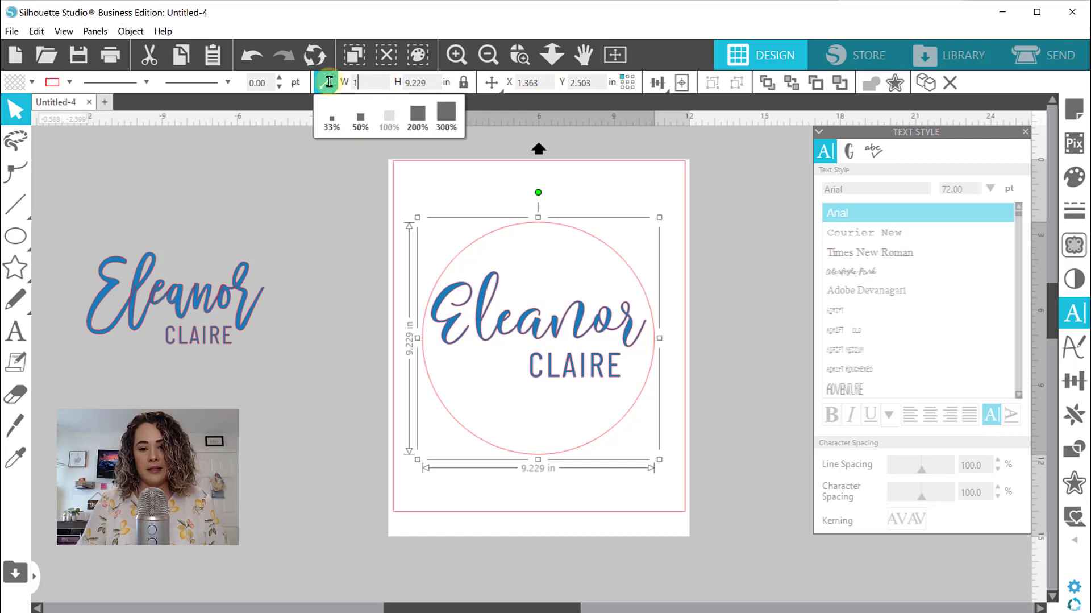
key("Return")
left_click(327, 281)
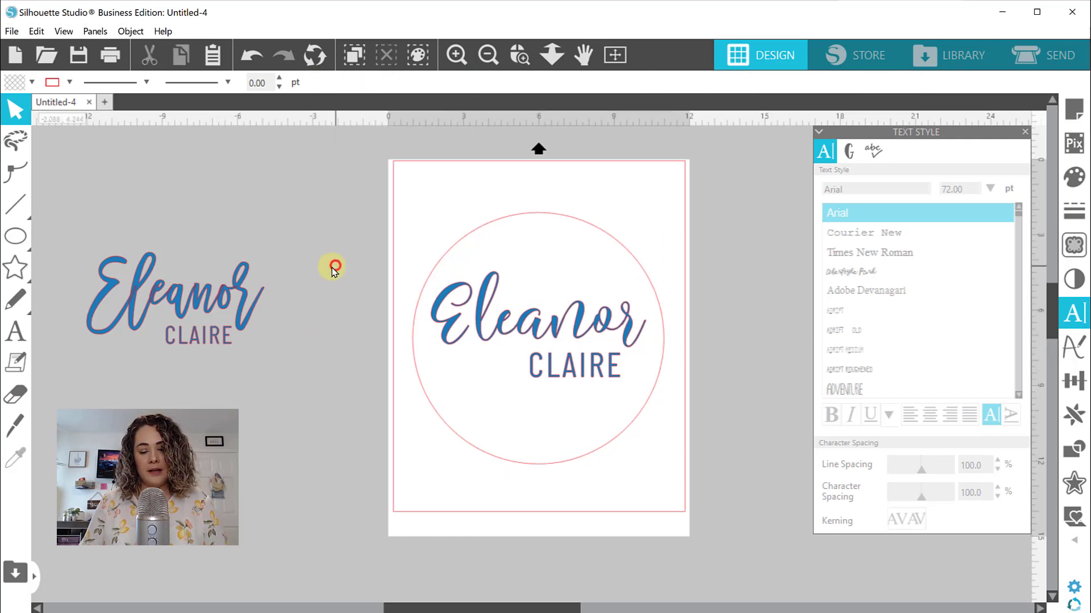
Reposition the grouped name design slightly lower so it sits centred inside the circle
left_click_drag(598, 318, 601, 338)
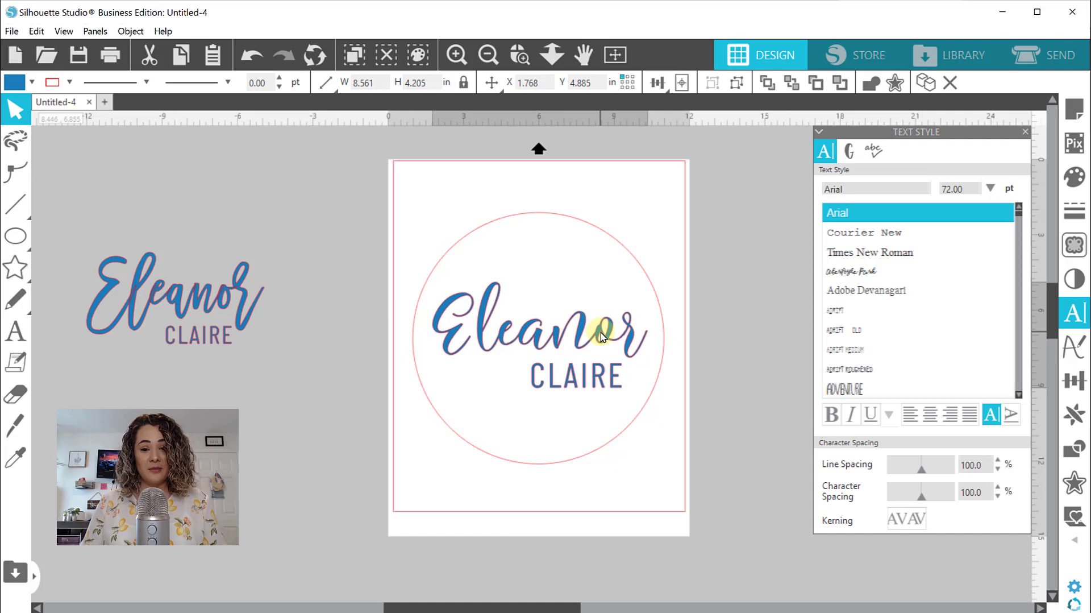
left_click_drag(601, 336, 600, 336)
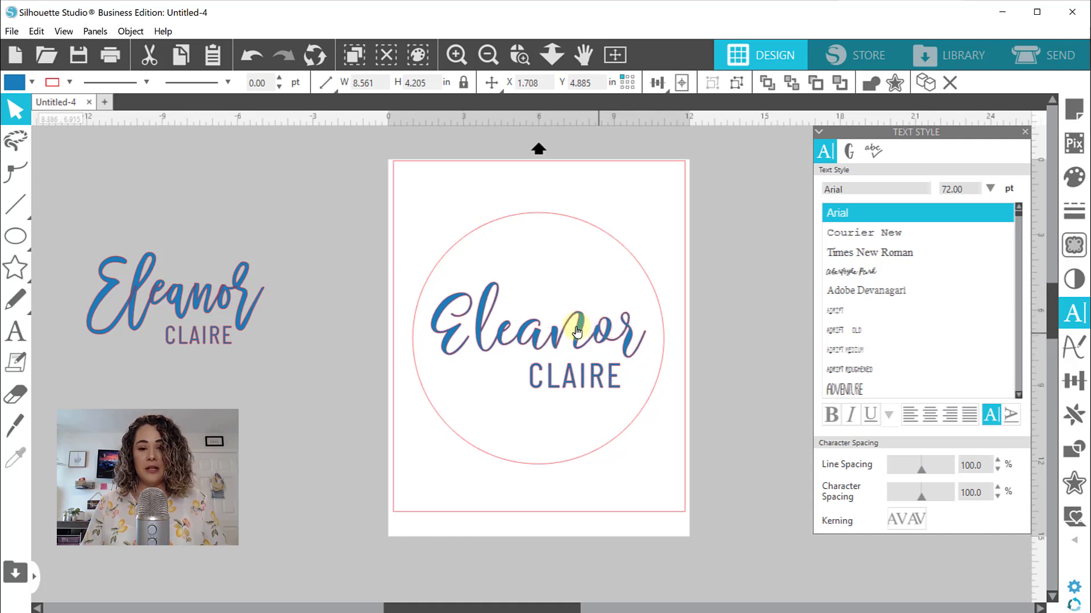
left_click(407, 171)
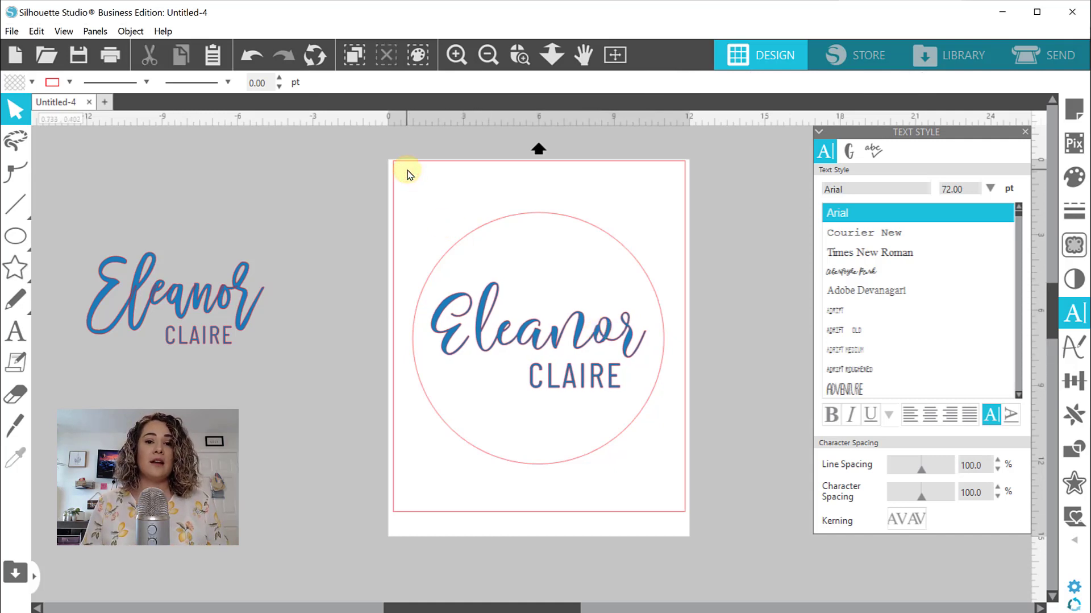
Move the grouped name design out of the circle, off the page above the other design, and select the circle
left_click_drag(564, 339, 258, 201)
left_click(257, 200)
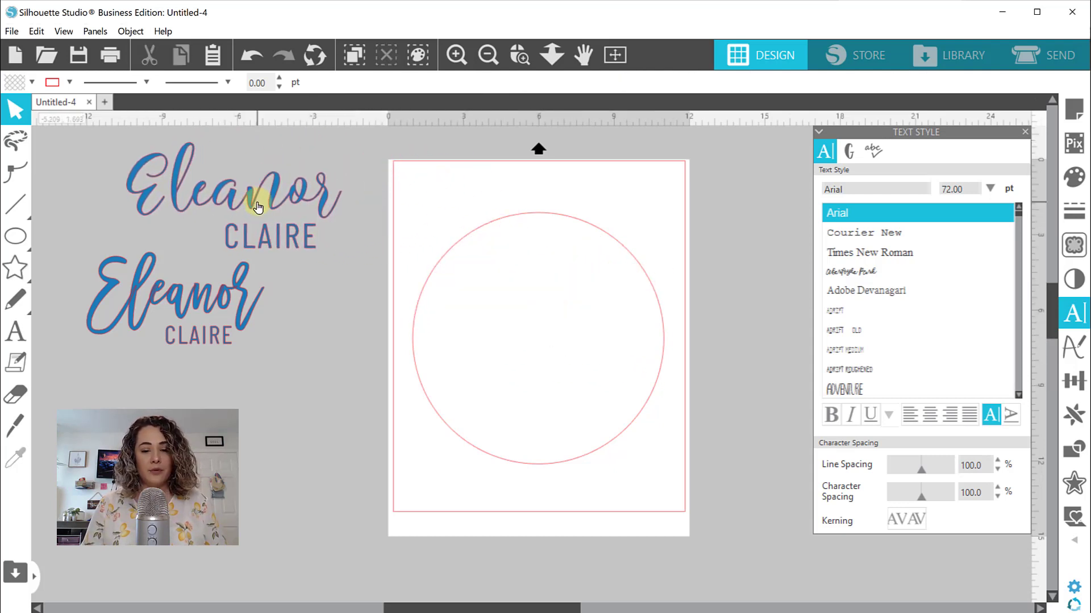
left_click(523, 215)
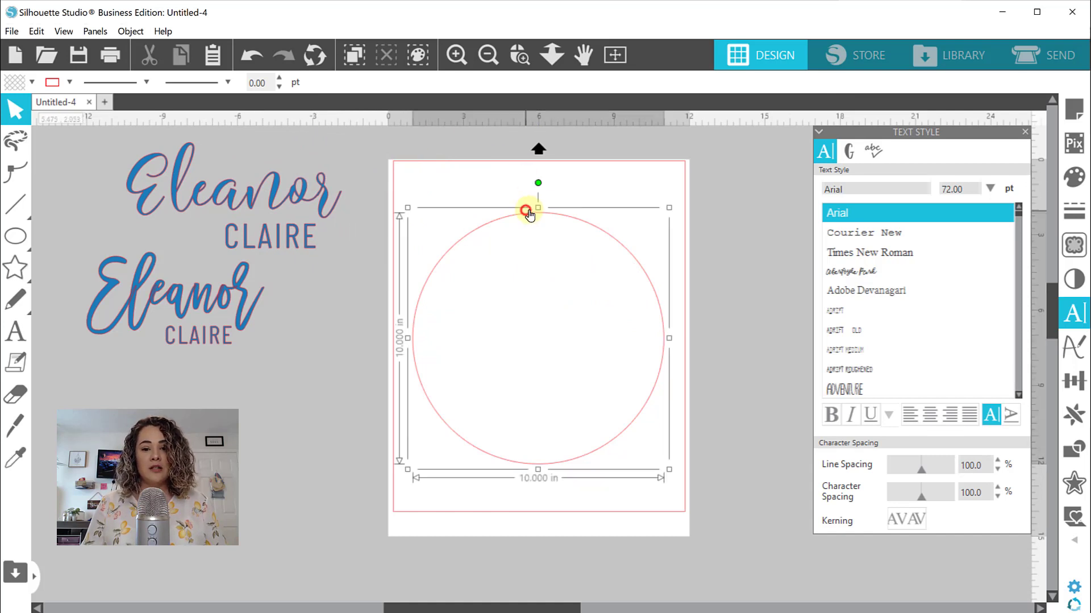
left_click(11, 31)
mouse_move(52, 189)
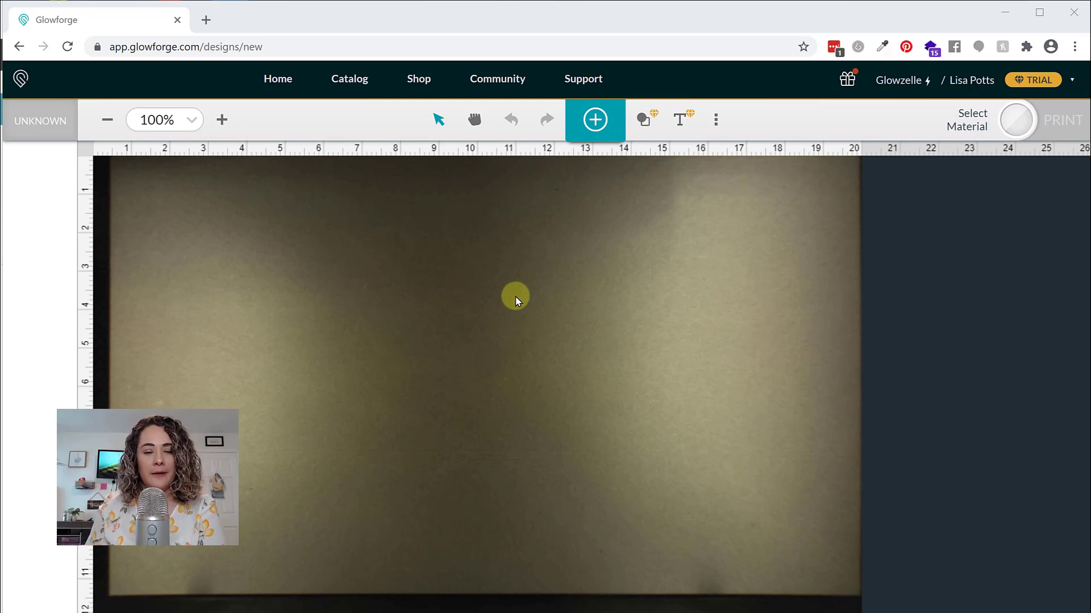
Switch to the Glowforge app, insert a circle in the new design and open its position and size settings
left_click(649, 125)
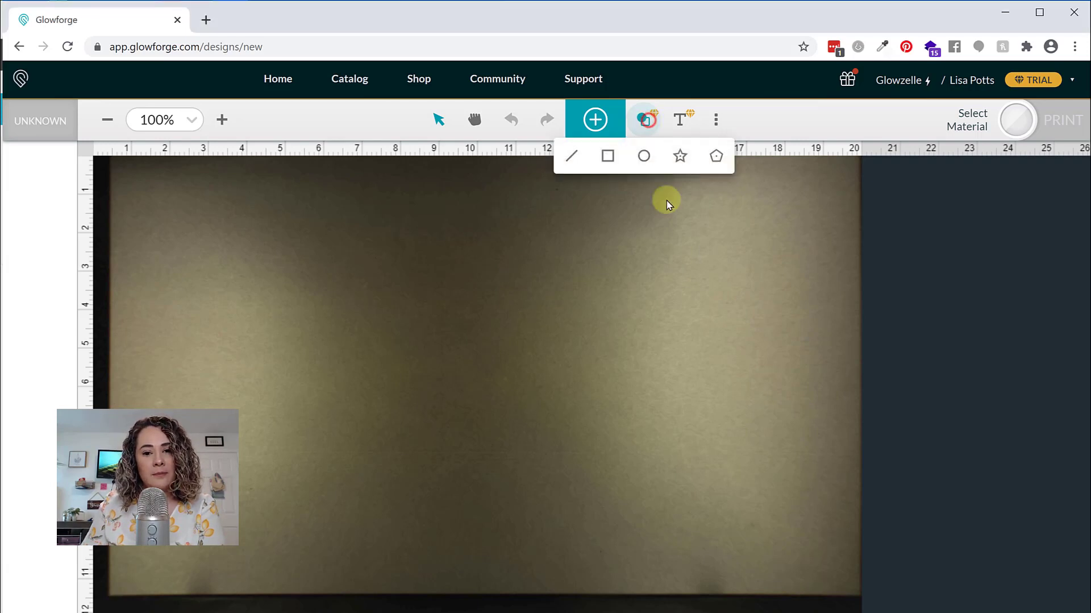
left_click(639, 161)
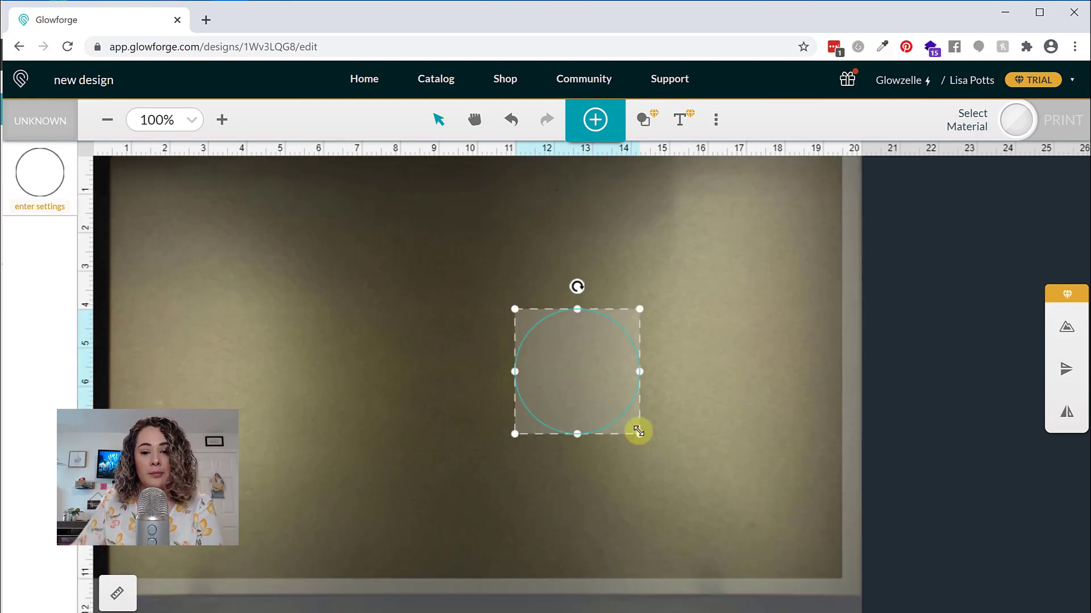
left_click(117, 592)
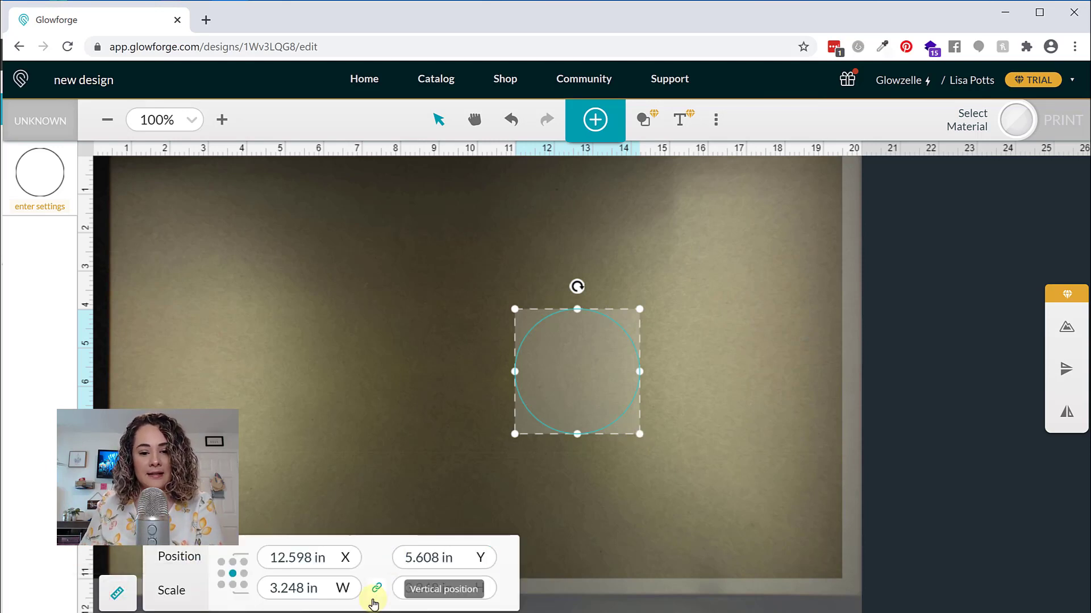
Set the circle's width to 9 in with proportions linked
left_click_drag(319, 589, 236, 585)
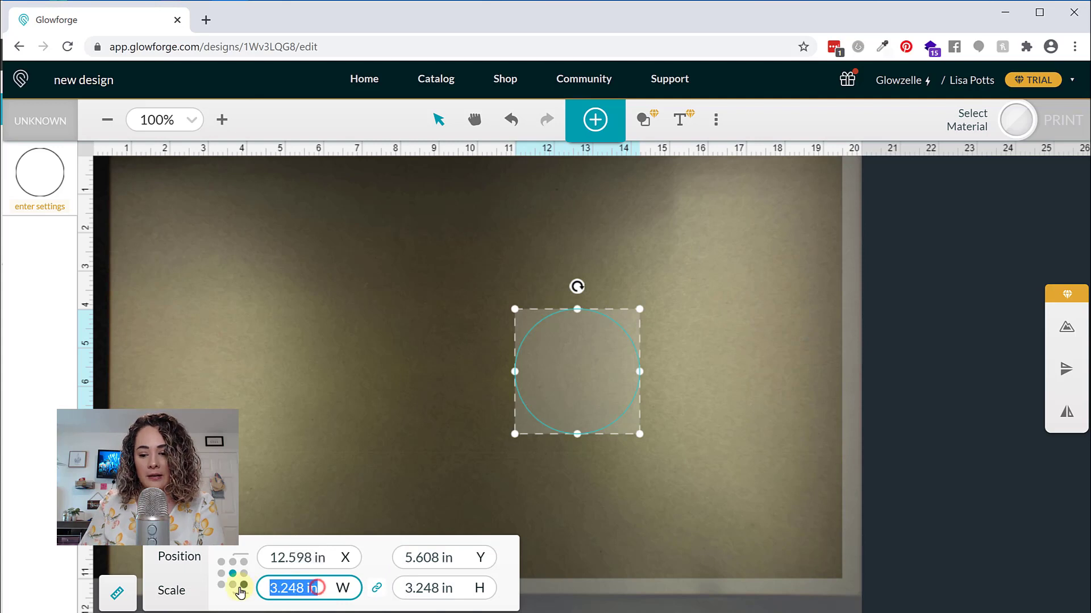
type("9")
key("Return")
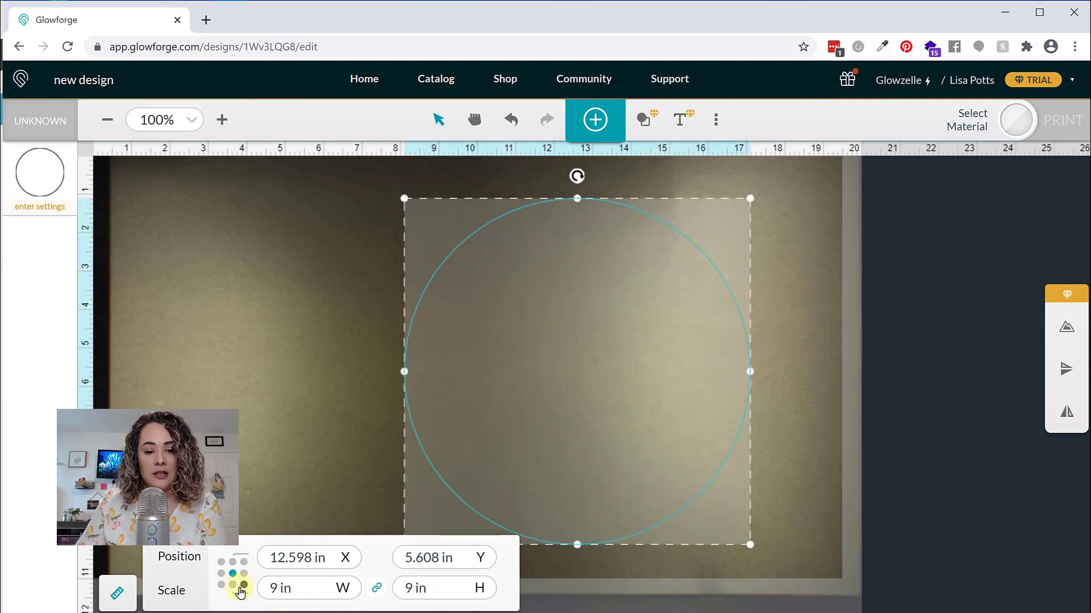
Set the circle's width to 10 in with proportions linked, and deselect it
left_click(312, 587)
type("10")
key("Return")
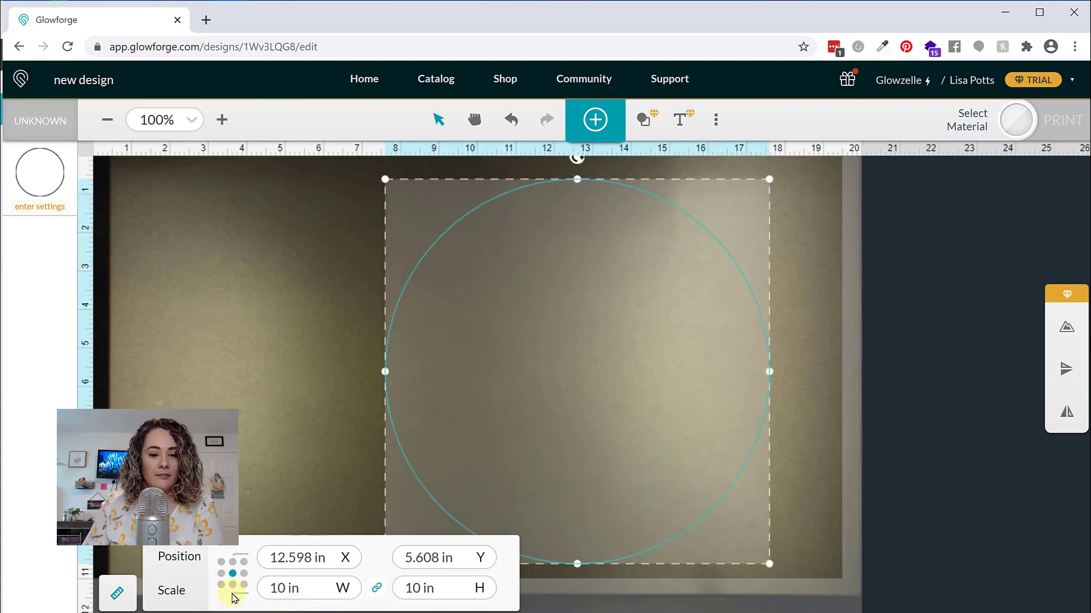
left_click(253, 432)
left_click(514, 544)
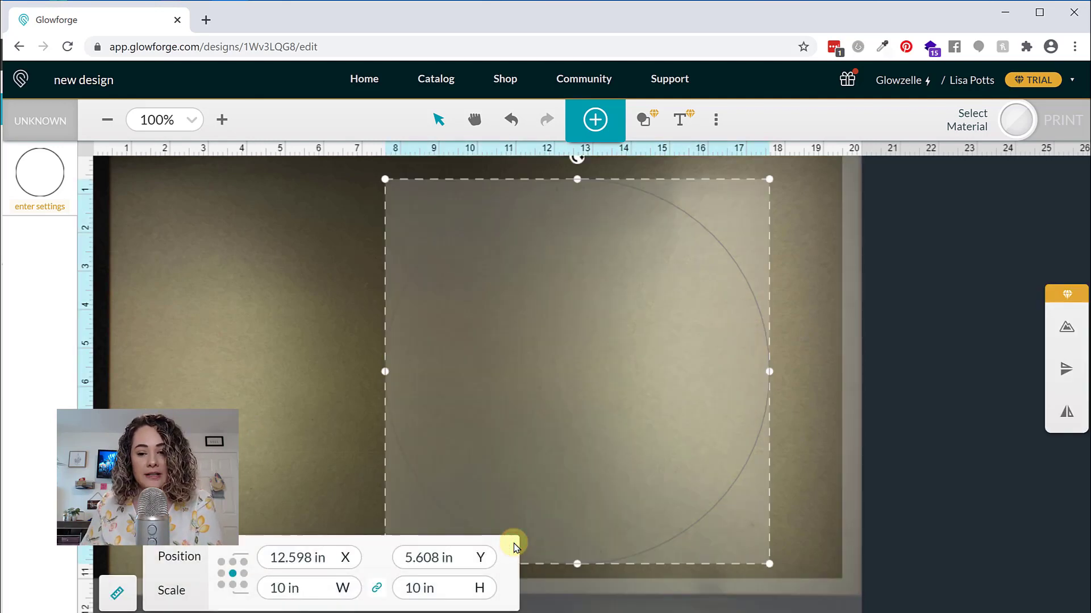
Search the material list for "clear" and assign Medium Clear Acrylic to the print bed
left_click(56, 124)
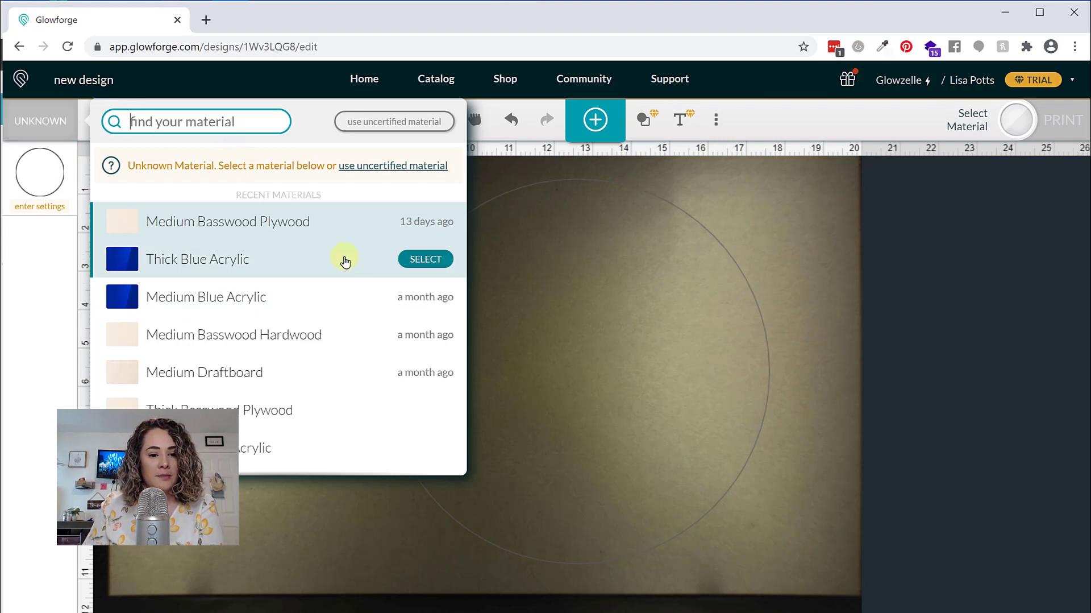
scroll(341, 260, "down", 3)
scroll(341, 264, "up", 3)
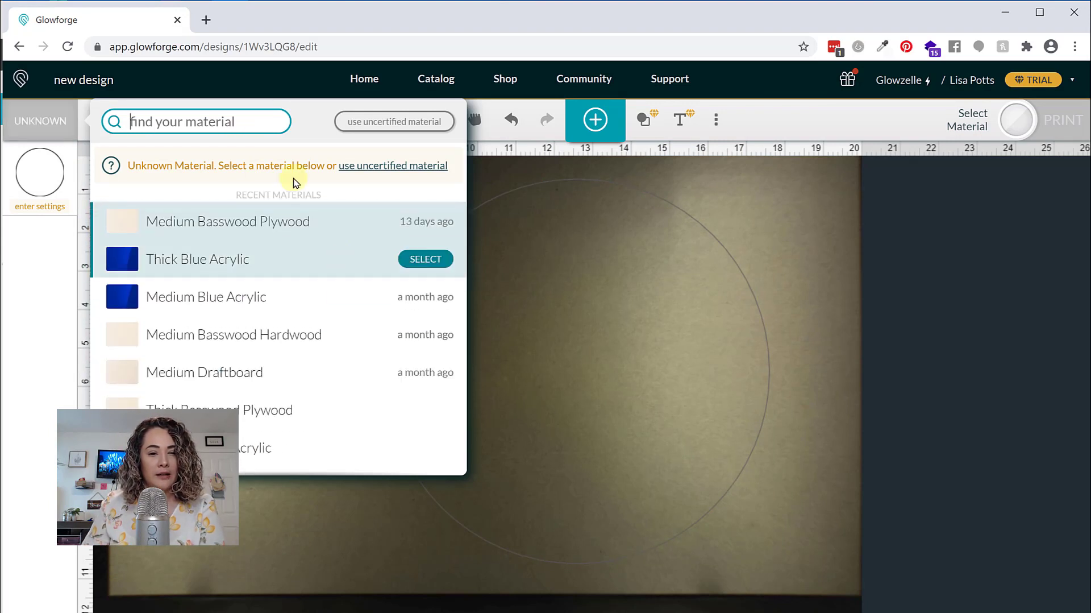
left_click(225, 122)
type("clear")
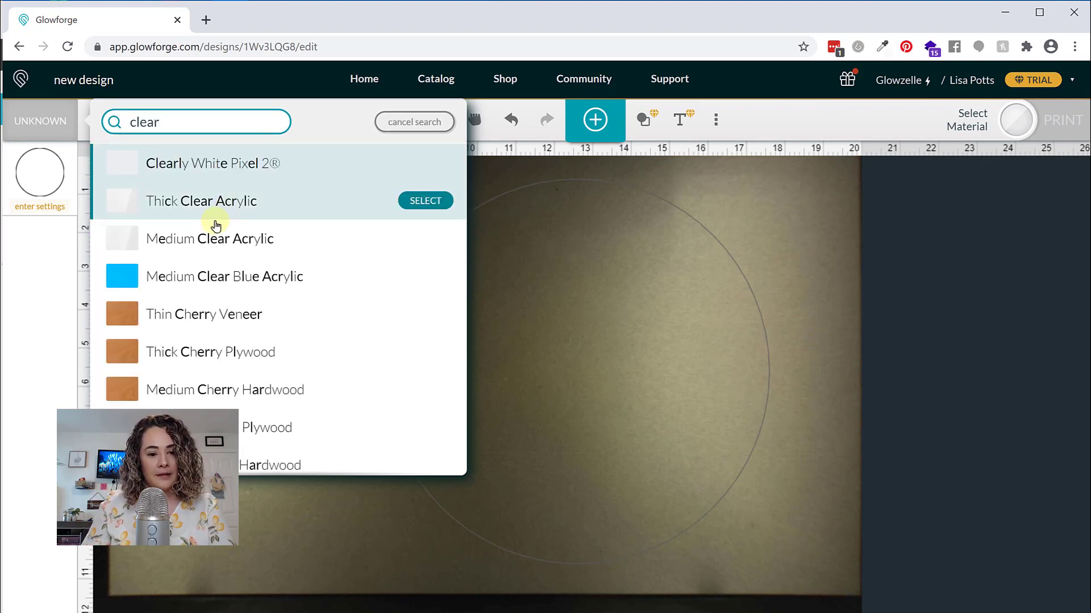
scroll(202, 210, "down", 1)
left_click(199, 198)
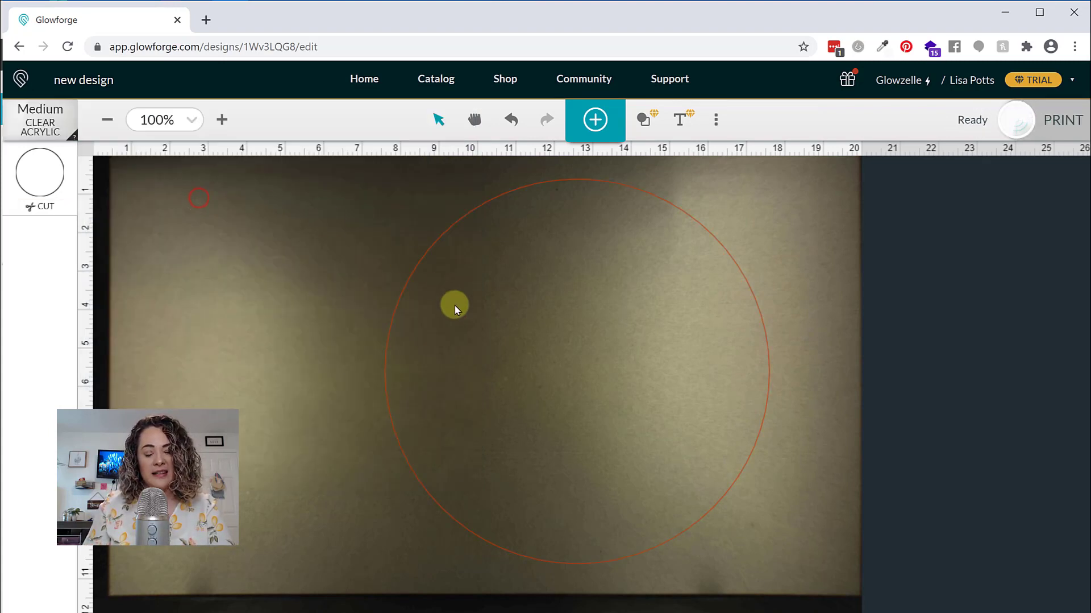
Move the circle toward the right edge of the bed, centred at about X 14.15 in, Y 5.98 in, and start preparing the print
left_click_drag(476, 336, 537, 352)
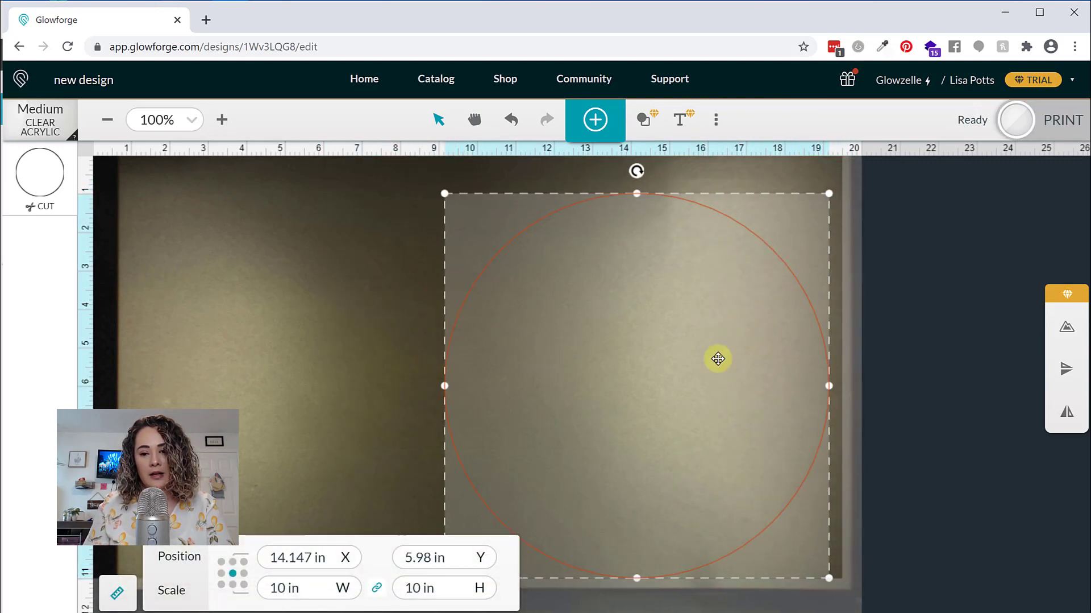
scroll(301, 372, "up", 3)
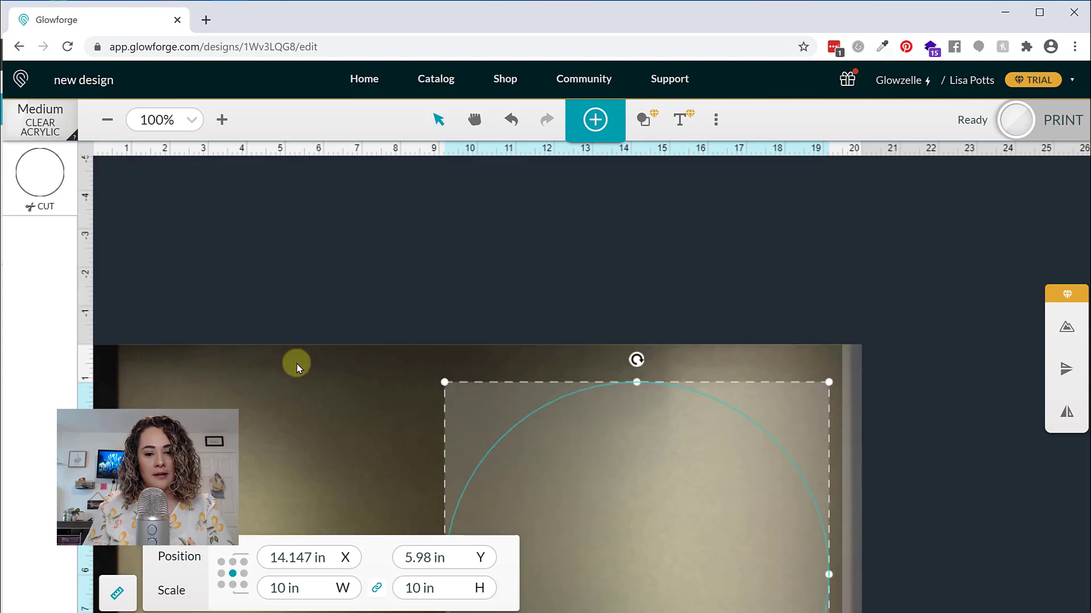
scroll(297, 367, "down", 3)
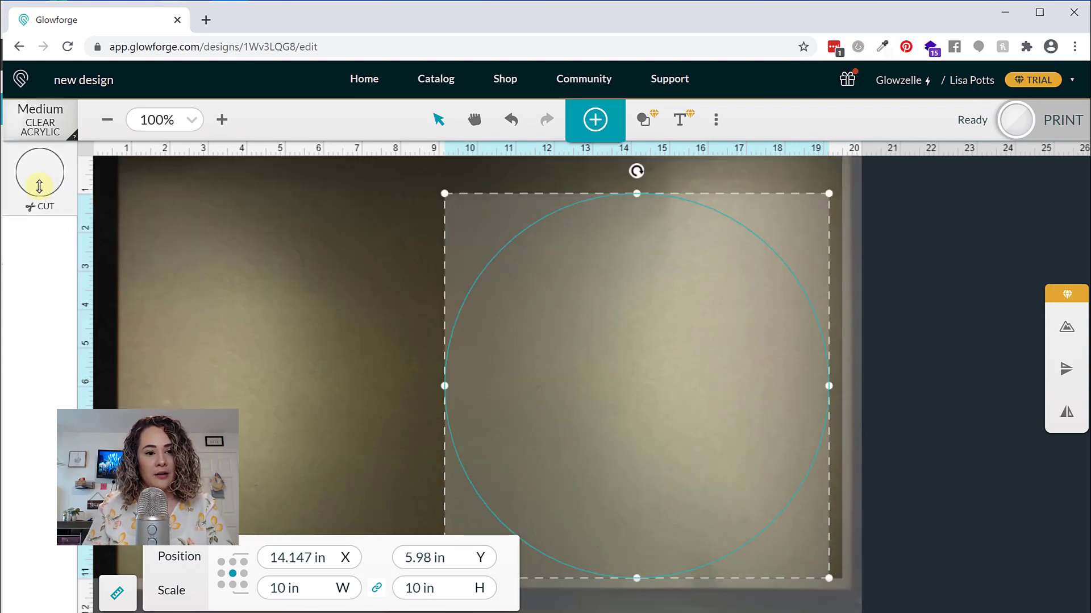
left_click(1062, 126)
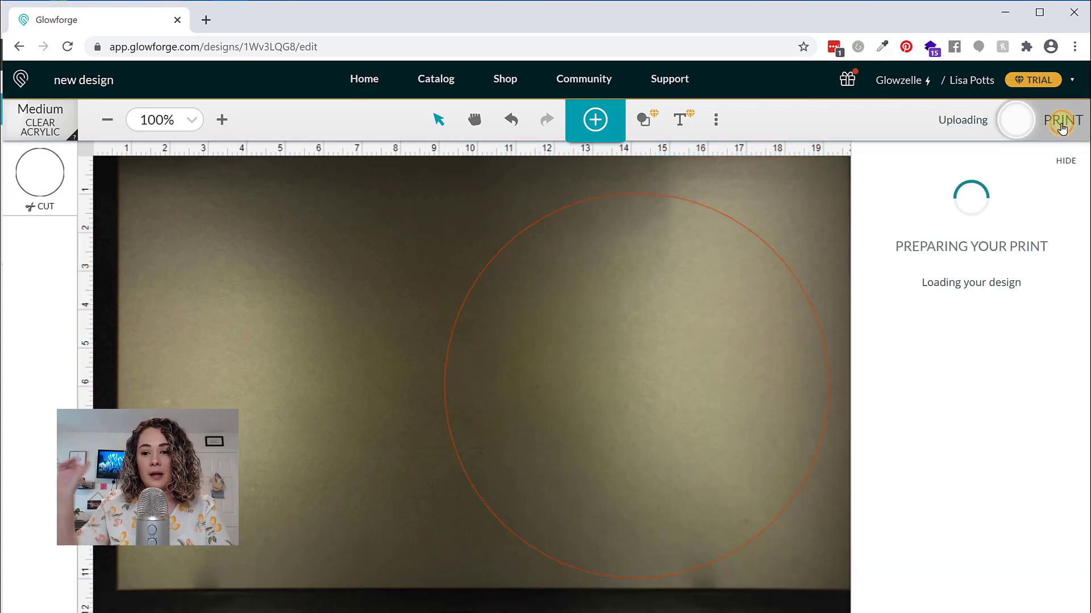